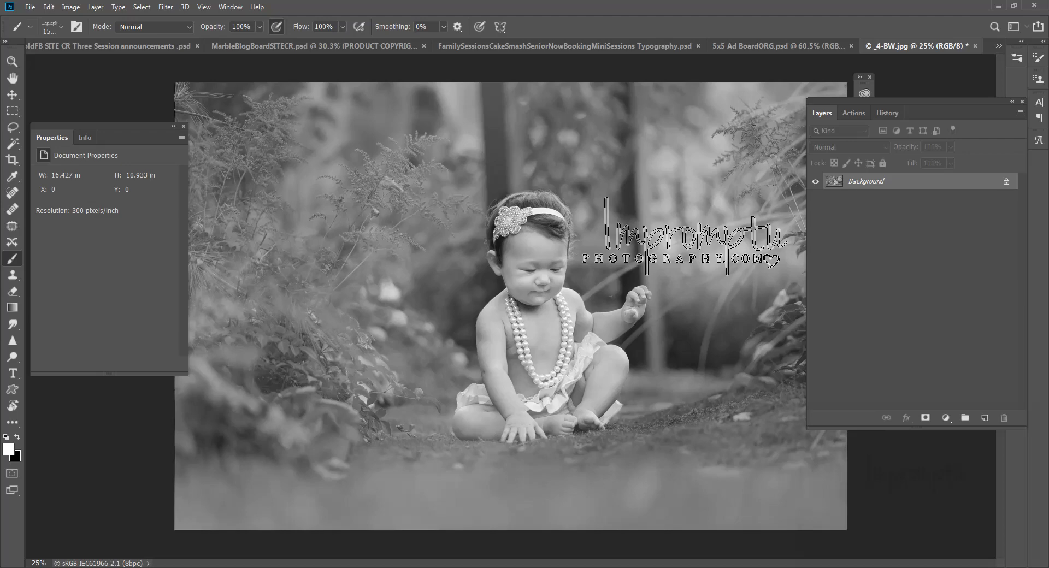
- Stamp the Impromptu Photography logo in white (ffffff) on a new layer, beside the child's head
{"action": "left_click", "coordinate": [9, 450]}
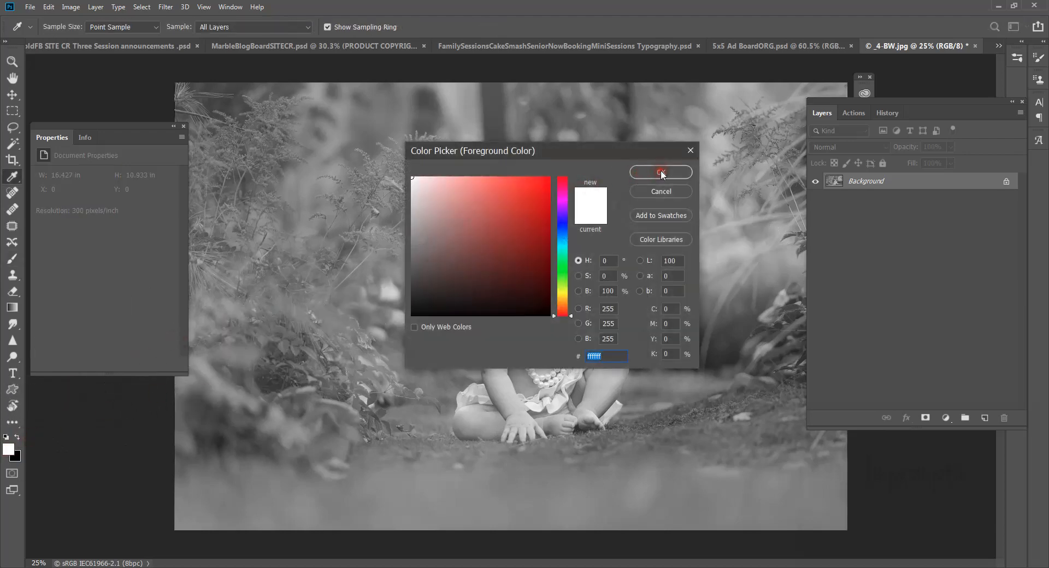
{"action": "left_click", "coordinate": [661, 172]}
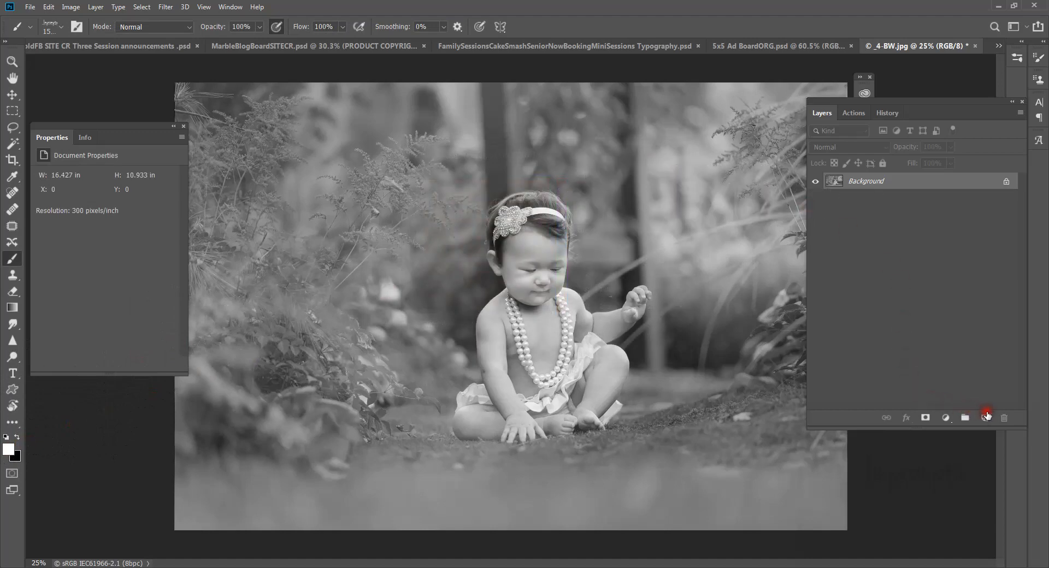
{"action": "left_click", "coordinate": [985, 419]}
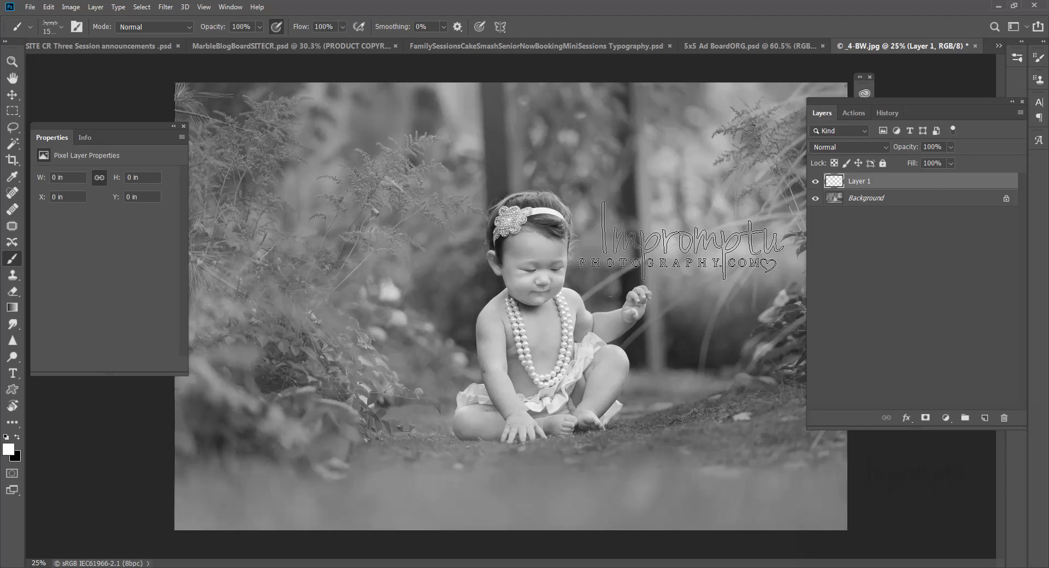
{"action": "left_click", "coordinate": [681, 241]}
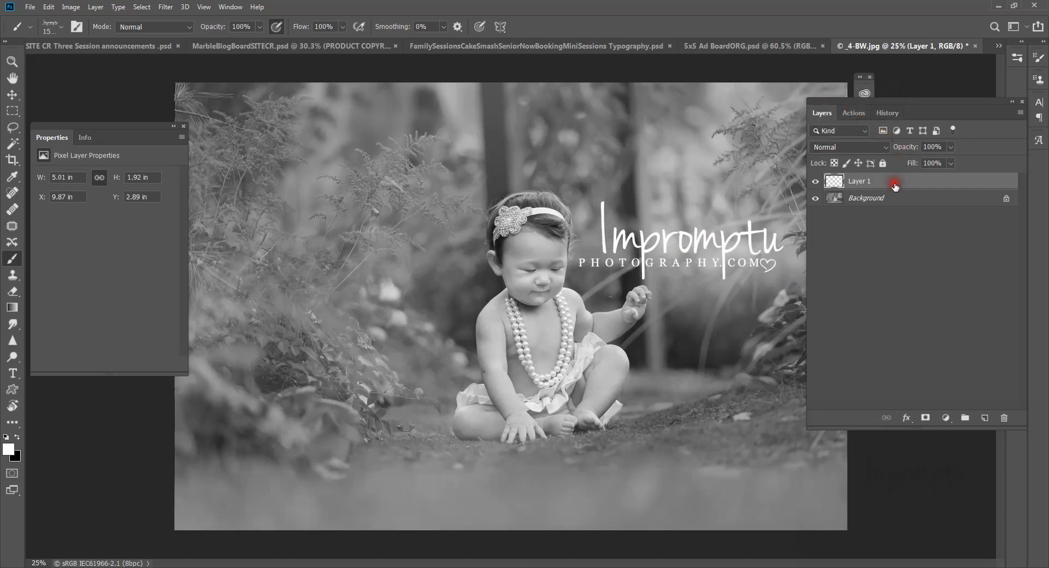
- Place the Multi.jpg glitter texture as an embedded object above the logo layer
{"action": "left_click", "coordinate": [850, 182]}
{"action": "left_click", "coordinate": [846, 181]}
{"action": "left_click", "coordinate": [889, 181]}
{"action": "left_click", "coordinate": [30, 7]}
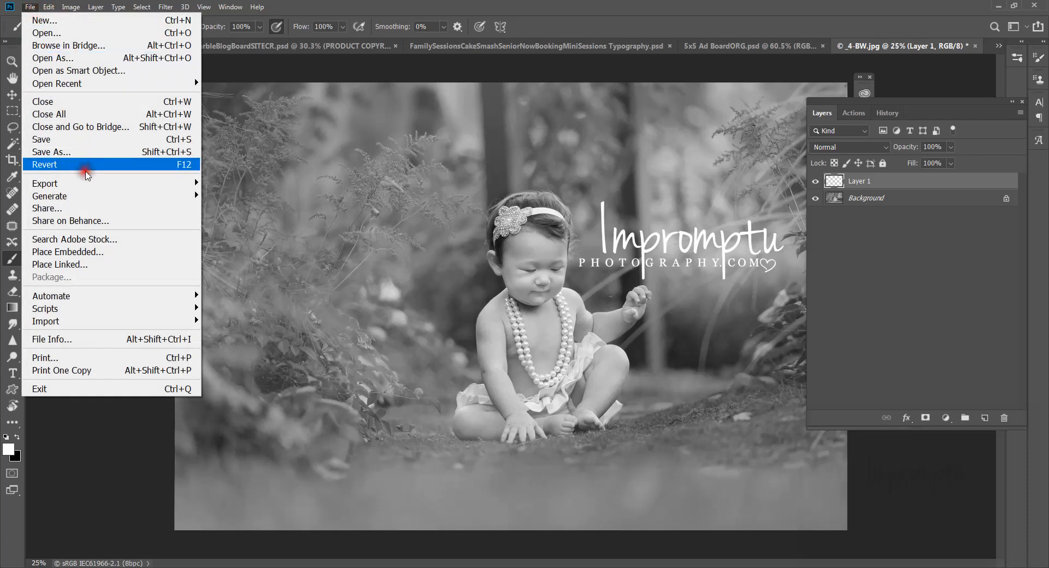
{"action": "left_click", "coordinate": [105, 253]}
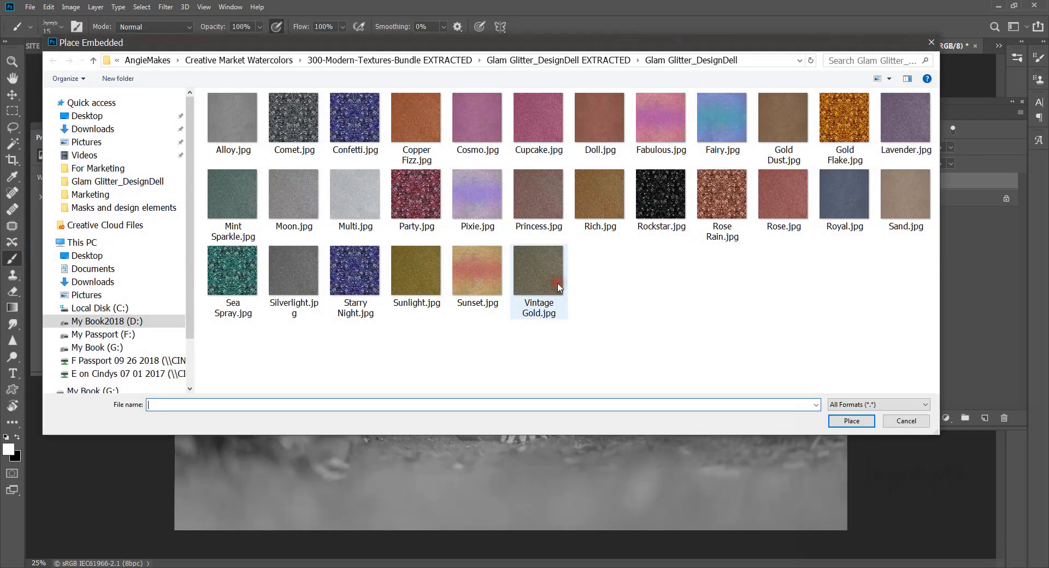
{"action": "left_click", "coordinate": [369, 221]}
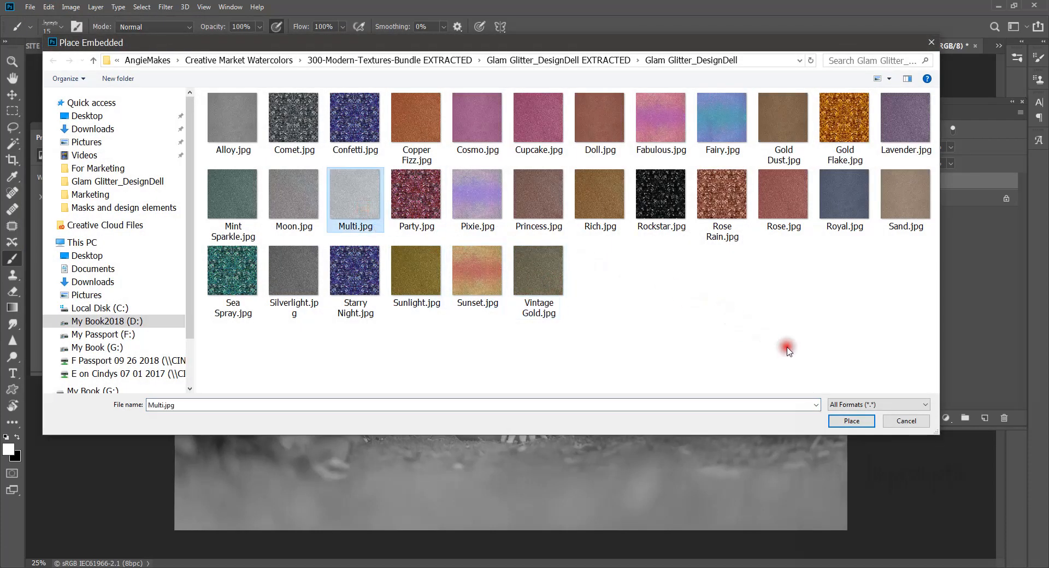
{"action": "left_click", "coordinate": [855, 419]}
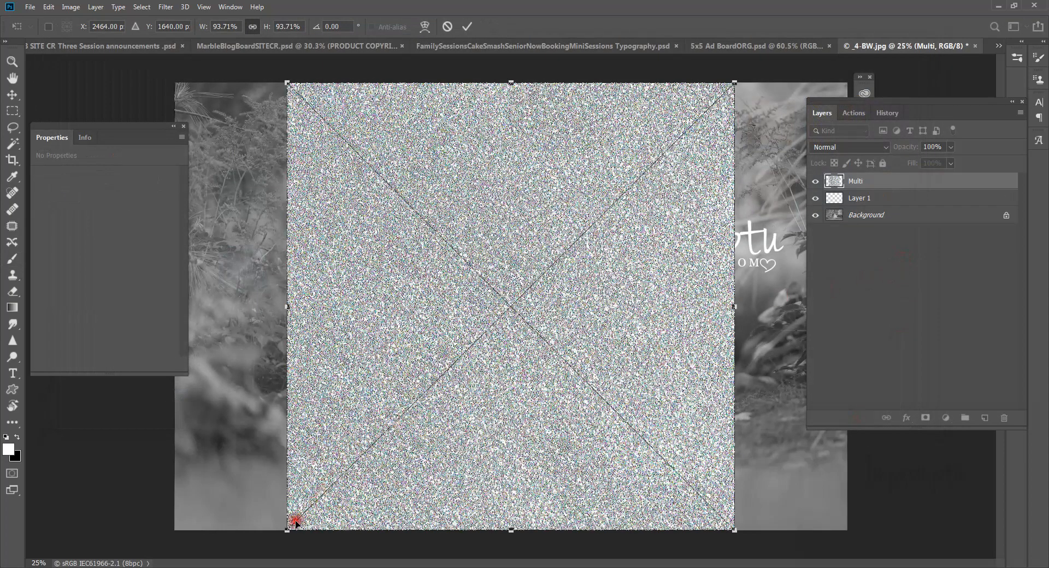
- Scale the glitter texture to about 49% and position it so that it covers the whole logo
{"action": "left_click_drag", "start_coordinate": [286, 530], "coordinate": [491, 327]}
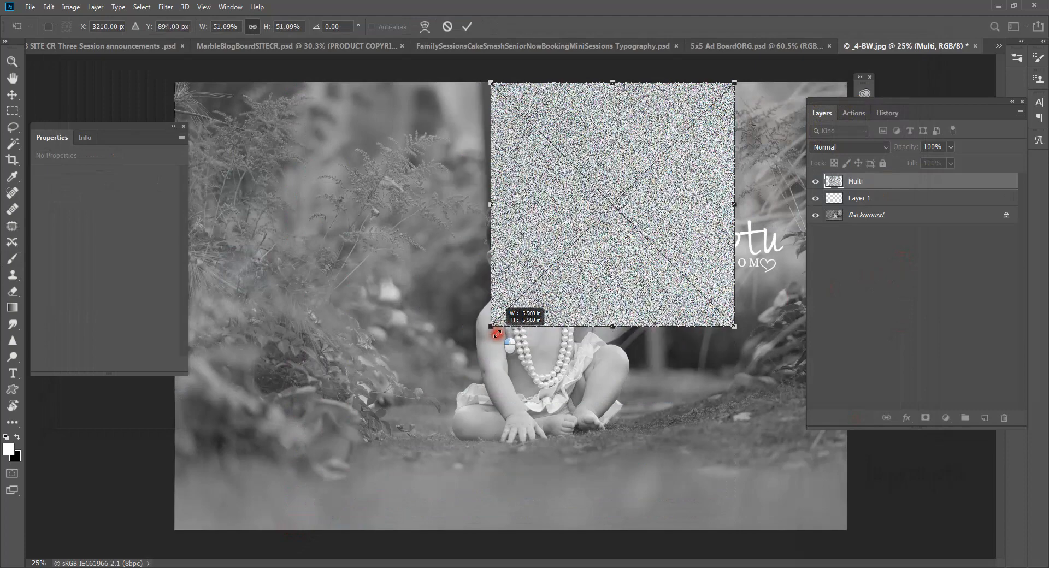
{"action": "left_click_drag", "start_coordinate": [619, 176], "coordinate": [687, 187]}
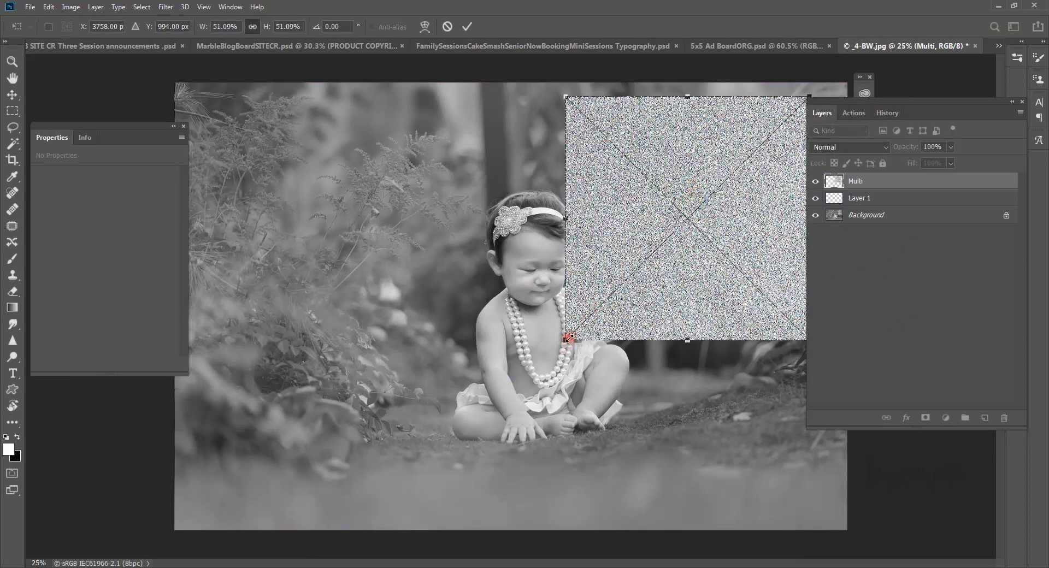
{"action": "left_click_drag", "start_coordinate": [567, 339], "coordinate": [577, 330]}
{"action": "left_click_drag", "start_coordinate": [728, 137], "coordinate": [726, 142]}
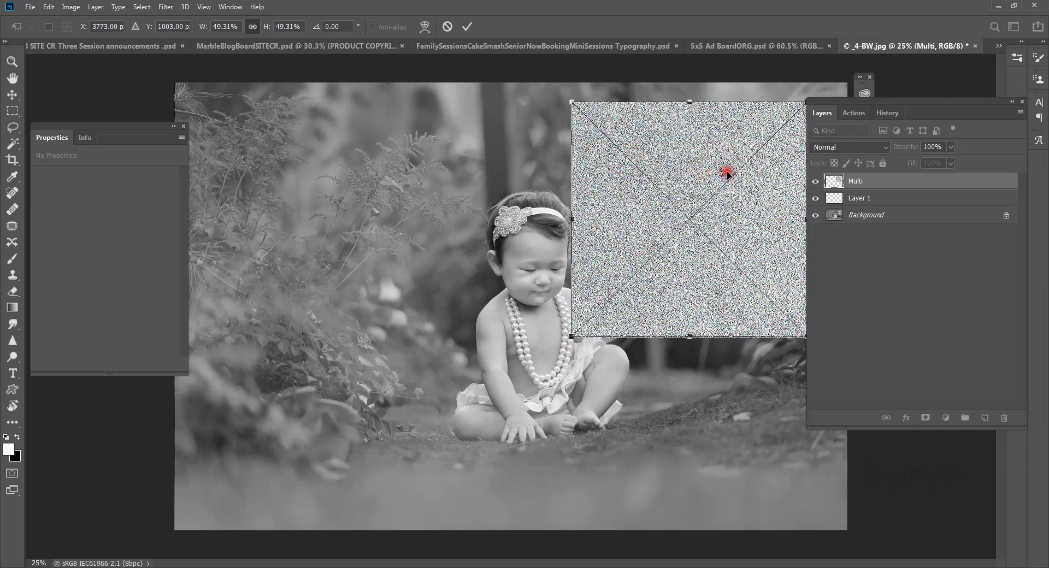
{"action": "left_click", "coordinate": [467, 27]}
- Clip the Multi texture layer to the logo layer beneath it
{"action": "left_click", "coordinate": [864, 183]}
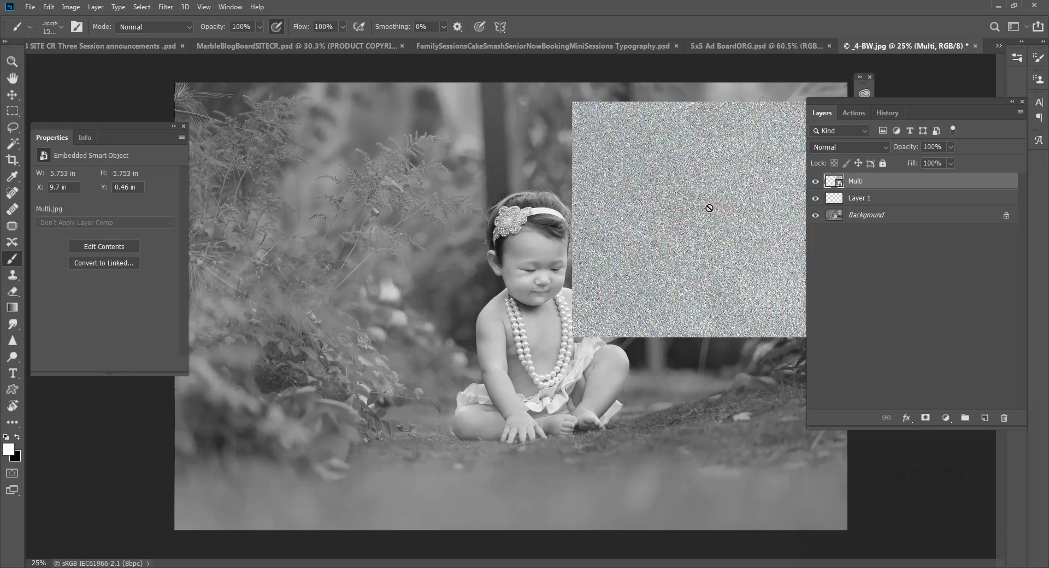
{"action": "left_click", "coordinate": [865, 186]}
{"action": "left_click", "coordinate": [884, 189]}
{"action": "left_click_drag", "start_coordinate": [885, 189], "coordinate": [880, 186]}
{"action": "left_click", "coordinate": [880, 187], "text": "alt"}
{"action": "left_click", "coordinate": [880, 188], "text": "alt"}
{"action": "left_click", "coordinate": [880, 187], "text": "alt"}
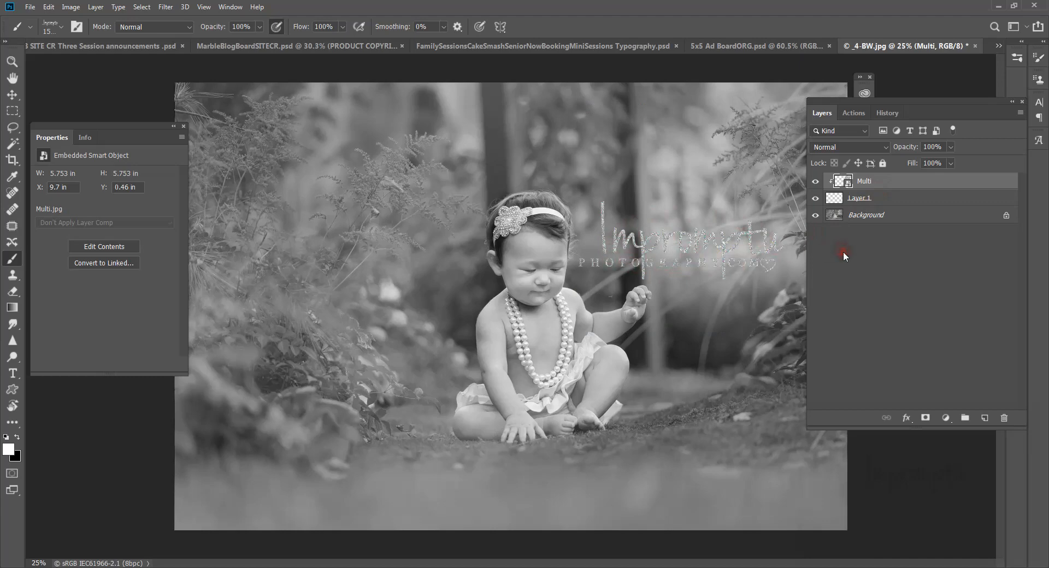
- Move the logo on Layer 1 slightly up and to the right beneath its clipped glitter texture
{"action": "left_click", "coordinate": [833, 198]}
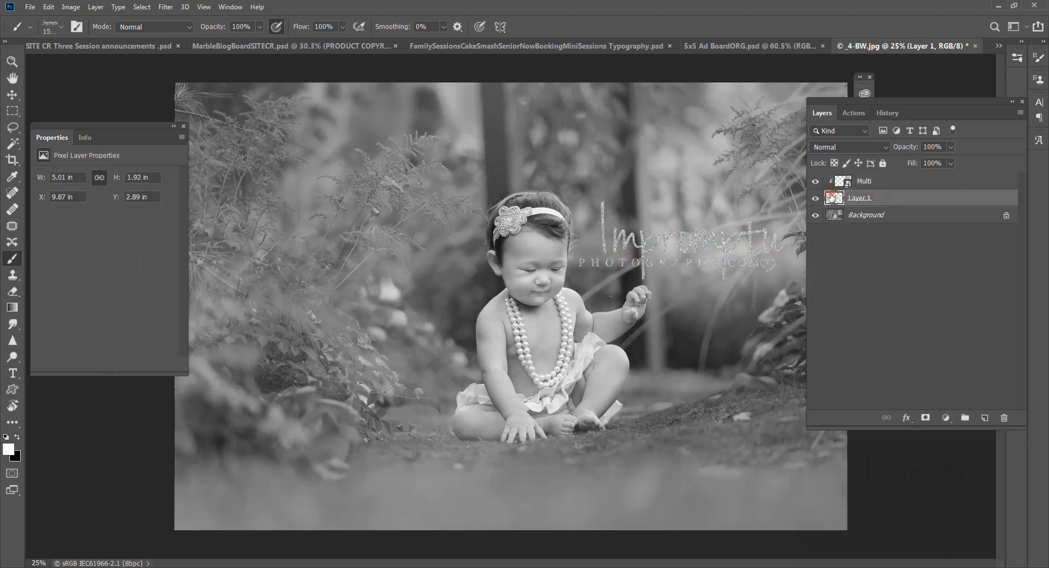
{"action": "key", "text": "v"}
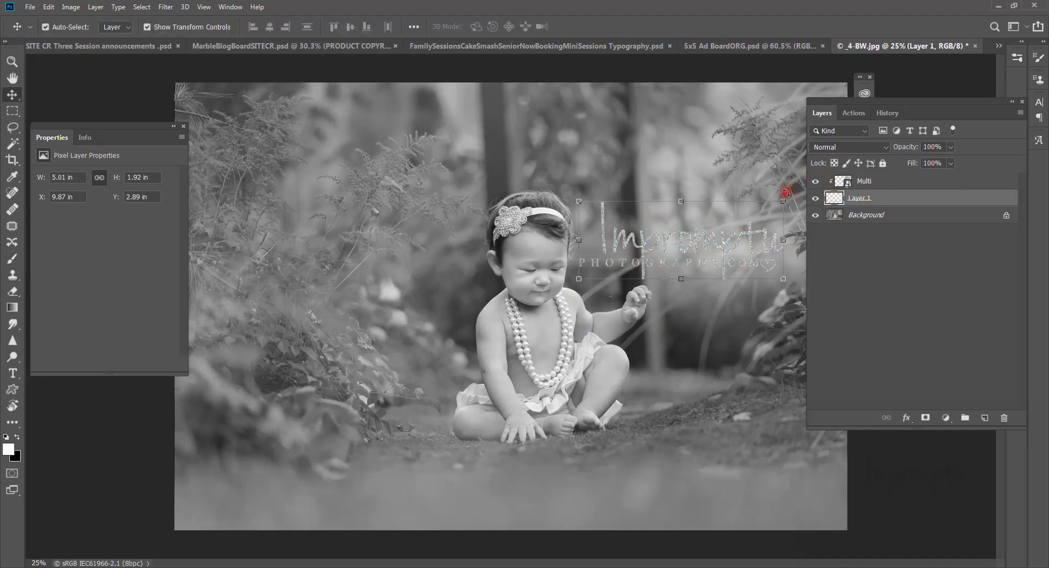
{"action": "key", "text": "ctrl+t"}
{"action": "mouse_move", "coordinate": [749, 217]}
{"action": "left_mouse_down"}
{"action": "mouse_move", "coordinate": [603, 217]}
{"action": "mouse_move", "coordinate": [536, 164]}
{"action": "mouse_move", "coordinate": [740, 215]}
{"action": "mouse_move", "coordinate": [672, 220]}
{"action": "mouse_move", "coordinate": [470, 178]}
{"action": "mouse_move", "coordinate": [445, 194]}
{"action": "mouse_move", "coordinate": [787, 218]}
{"action": "mouse_move", "coordinate": [761, 207]}
{"action": "left_mouse_up"}
{"action": "left_click", "coordinate": [877, 258]}
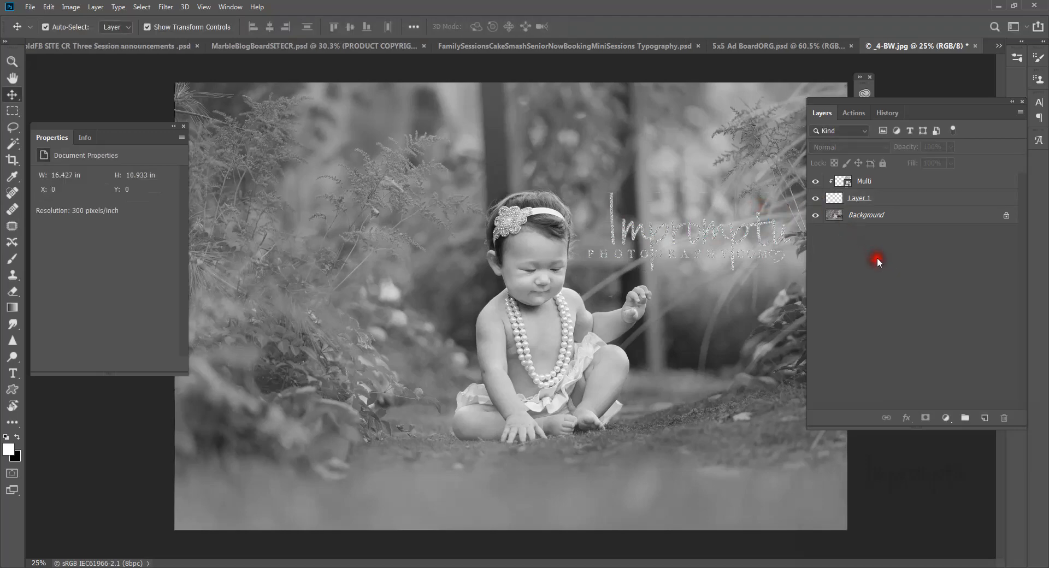
- Scale the Multi and Layer 1 layers together to about 79% and position them right of the child's head
{"action": "left_click", "coordinate": [875, 201]}
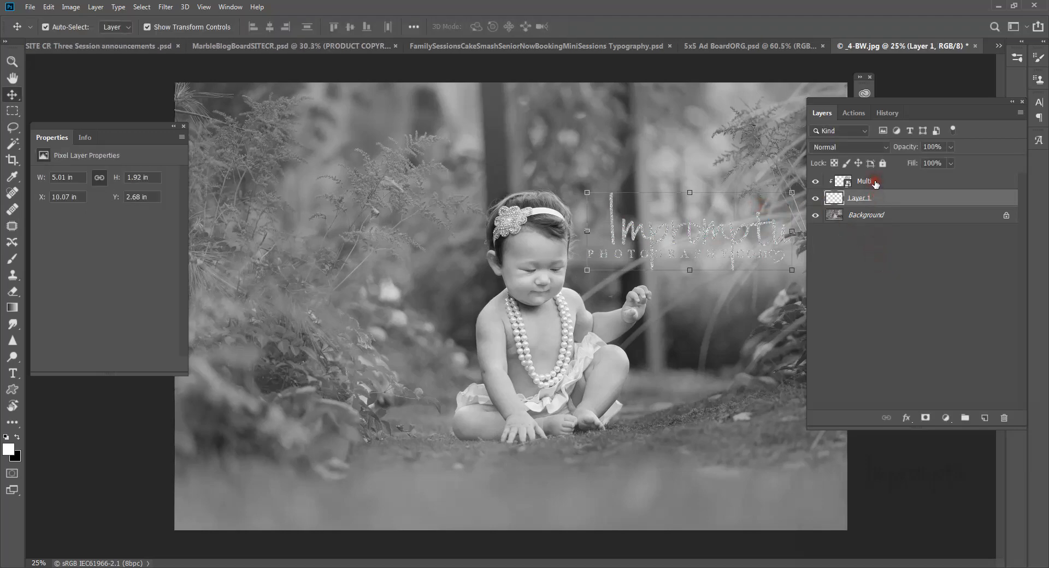
{"action": "left_click", "coordinate": [874, 182], "text": "ctrl"}
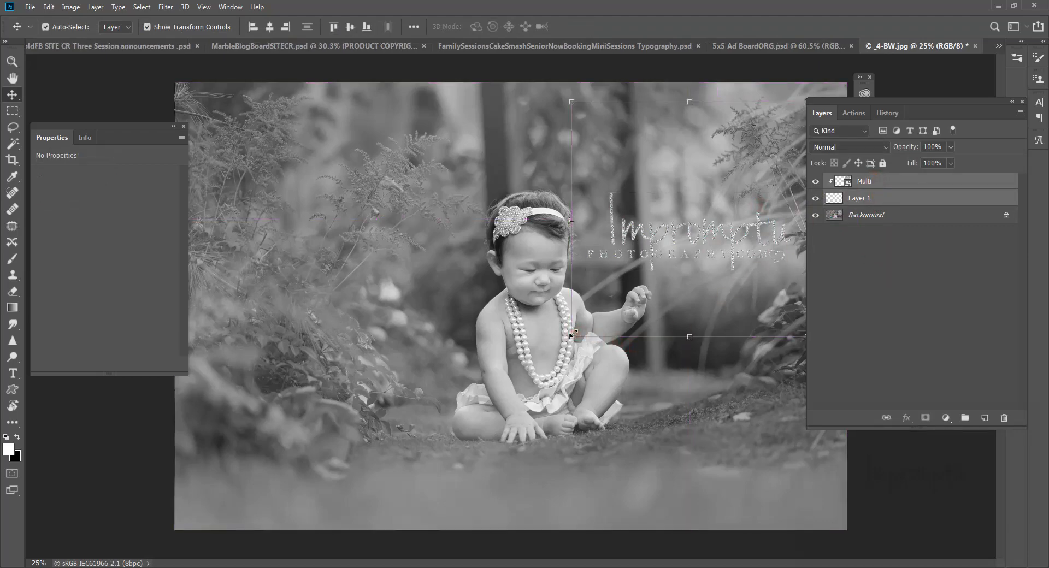
{"action": "double_click", "coordinate": [601, 320]}
{"action": "left_click_drag", "start_coordinate": [703, 254], "coordinate": [681, 232]}
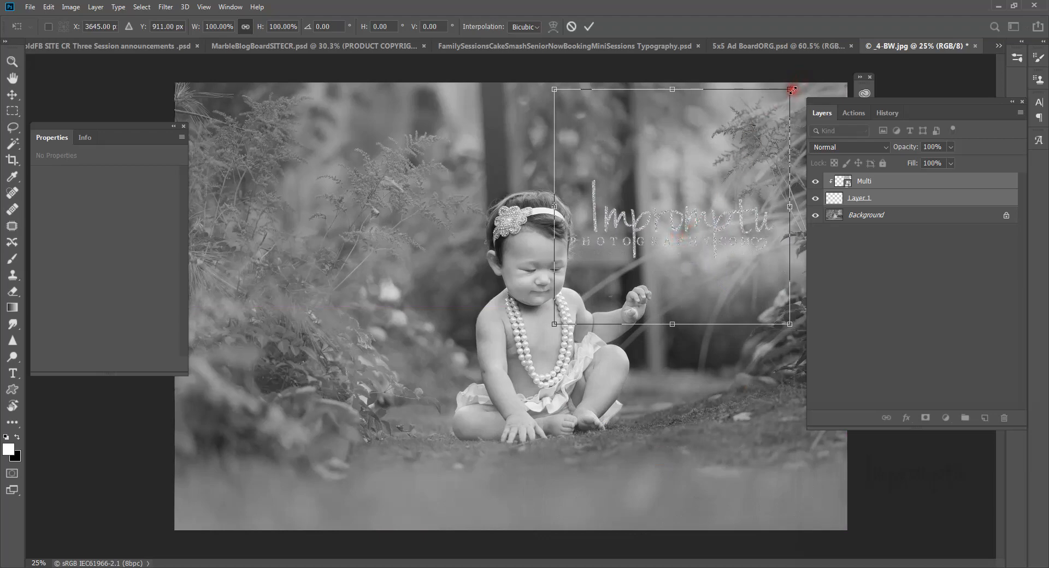
{"action": "left_click_drag", "start_coordinate": [792, 88], "coordinate": [714, 181]}
{"action": "left_click_drag", "start_coordinate": [649, 252], "coordinate": [664, 215]}
{"action": "mouse_move", "coordinate": [737, 135]}
{"action": "left_mouse_down"}
{"action": "mouse_move", "coordinate": [716, 164]}
{"action": "mouse_move", "coordinate": [745, 127]}
{"action": "left_mouse_up"}
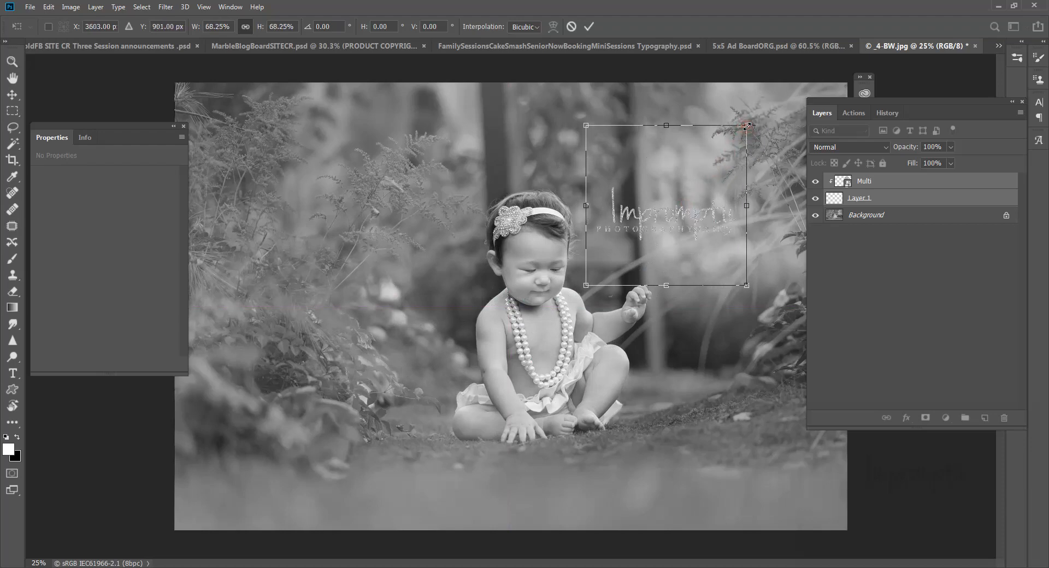
{"action": "left_click_drag", "start_coordinate": [746, 125], "coordinate": [772, 100]}
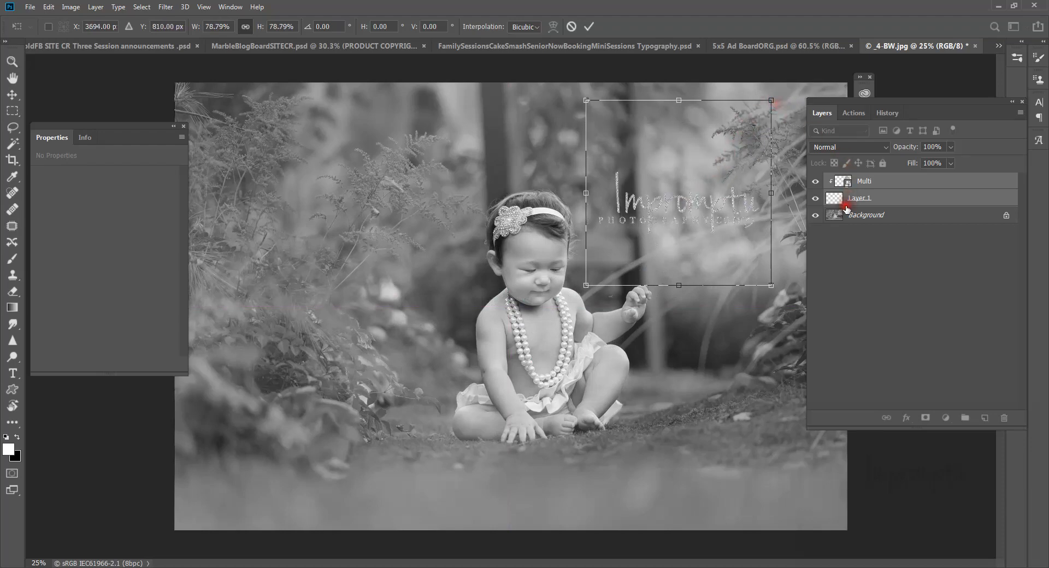
- Apply the transform and hide the clipped Multi texture layer
{"action": "left_click", "coordinate": [818, 183]}
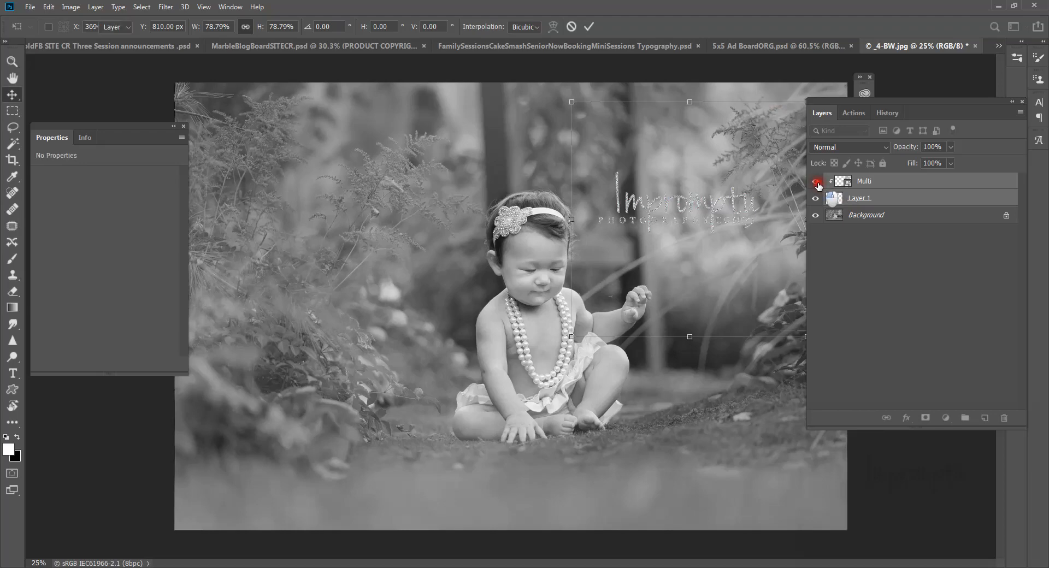
{"action": "left_click", "coordinate": [874, 180]}
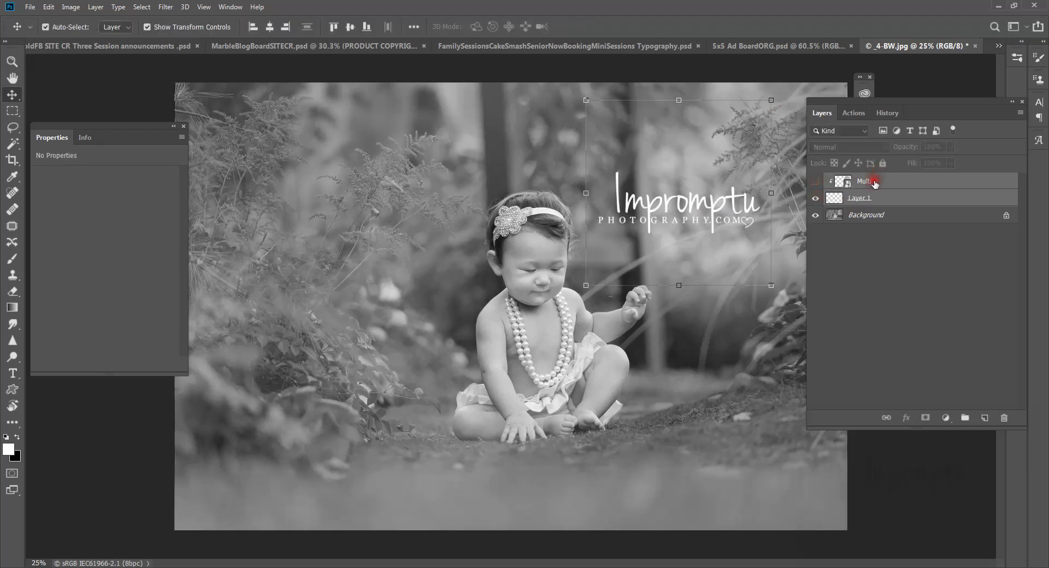
{"action": "left_click", "coordinate": [832, 199]}
{"action": "left_click", "coordinate": [831, 199]}
- Select only the logo layer and display the collection of preset layer styles
{"action": "left_click", "coordinate": [858, 91]}
{"action": "left_click", "coordinate": [858, 77]}
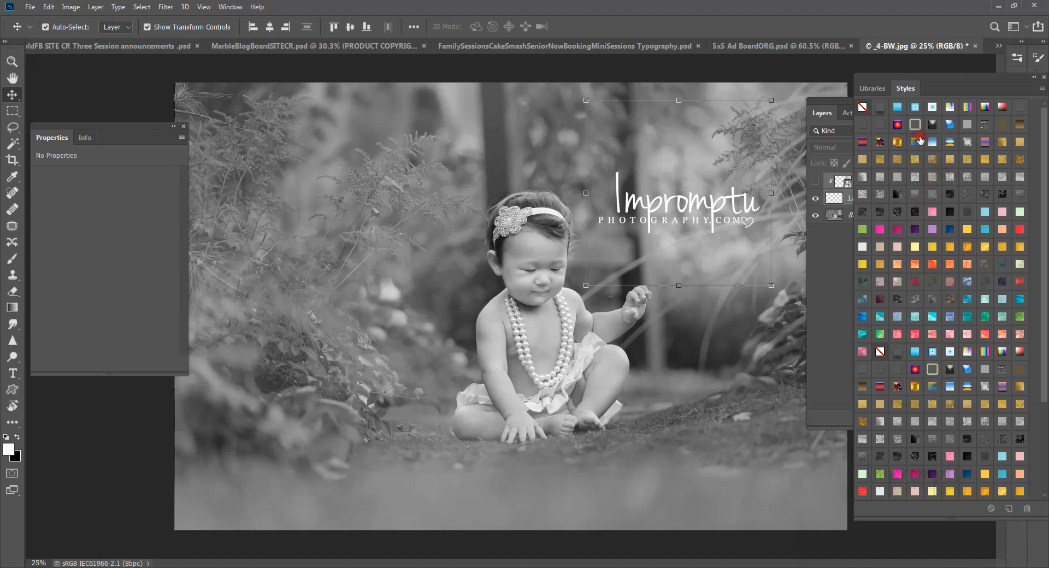
{"action": "left_click", "coordinate": [823, 101]}
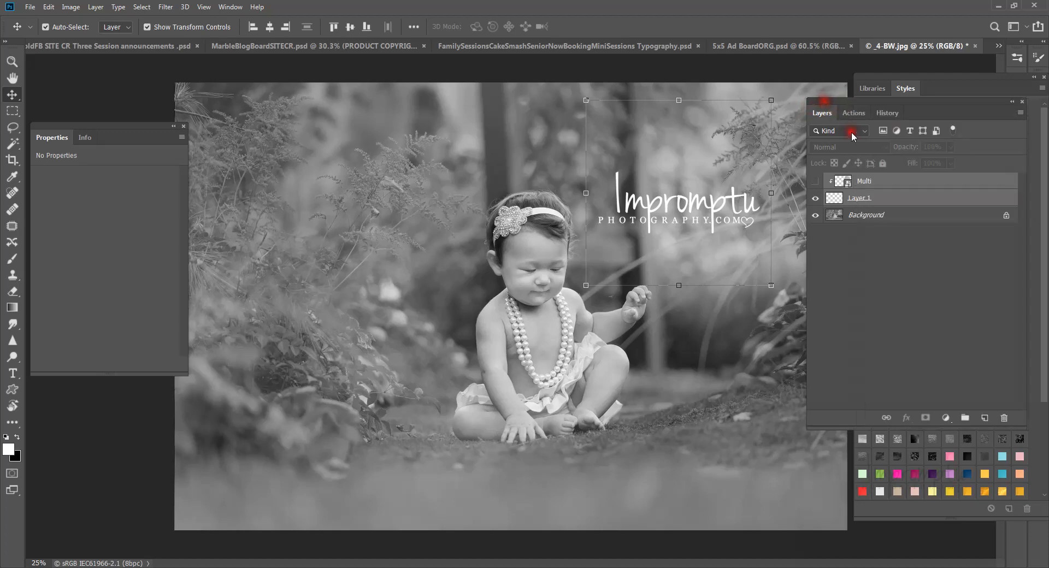
{"action": "left_click", "coordinate": [867, 198]}
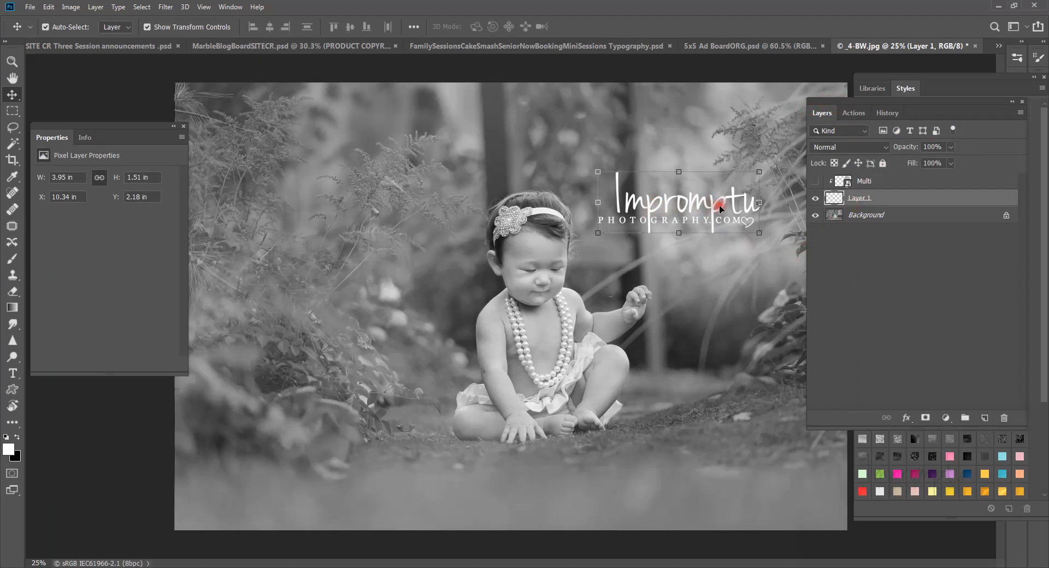
{"action": "left_click", "coordinate": [900, 88]}
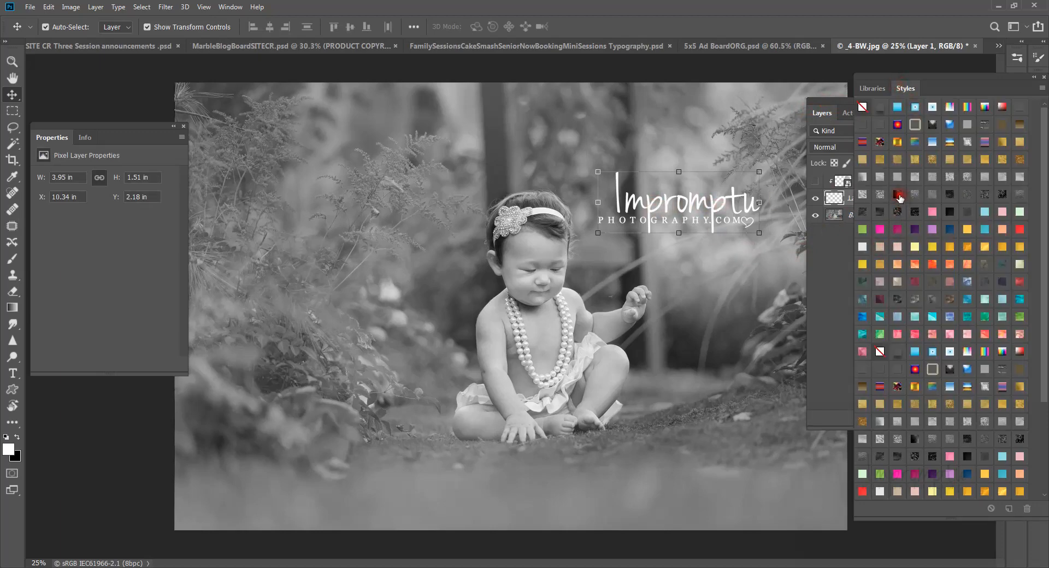
- Try several preset styles on the logo, including black, gold and pink textures
{"action": "left_click", "coordinate": [929, 195]}
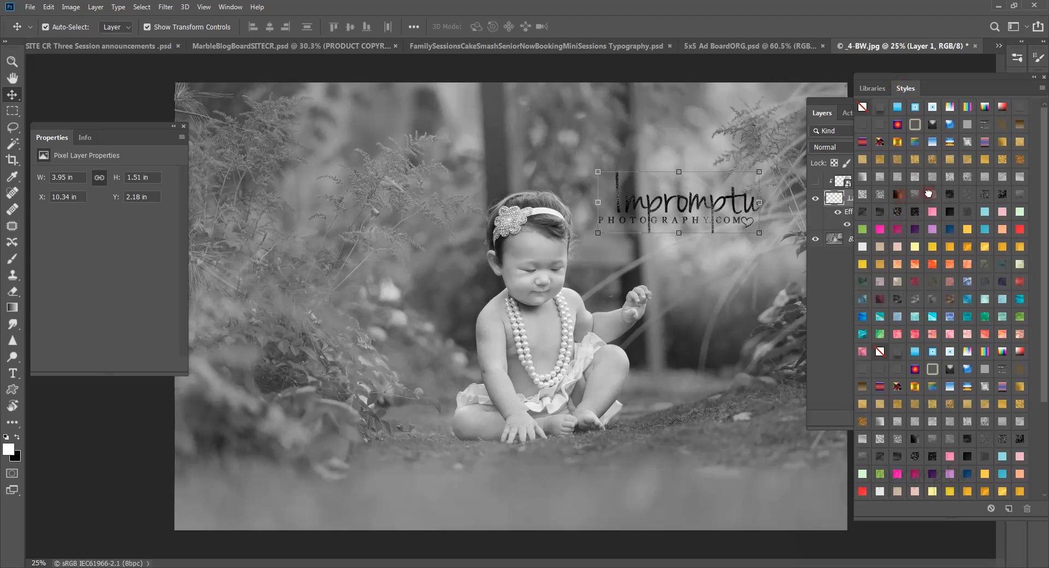
{"action": "left_click", "coordinate": [880, 173]}
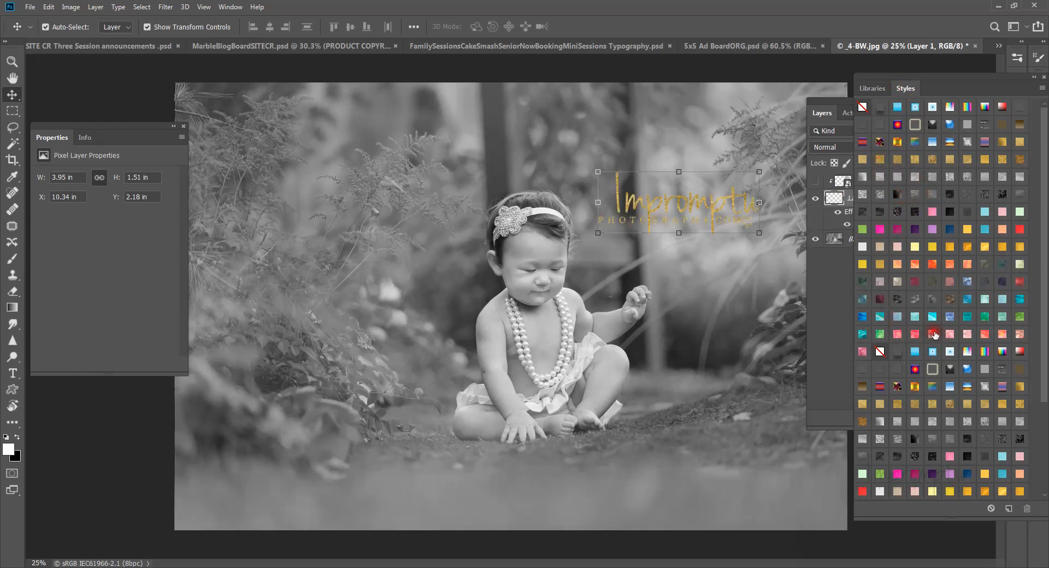
{"action": "left_click", "coordinate": [940, 335]}
{"action": "left_click", "coordinate": [915, 440]}
{"action": "left_click", "coordinate": [884, 450]}
{"action": "left_click", "coordinate": [879, 420]}
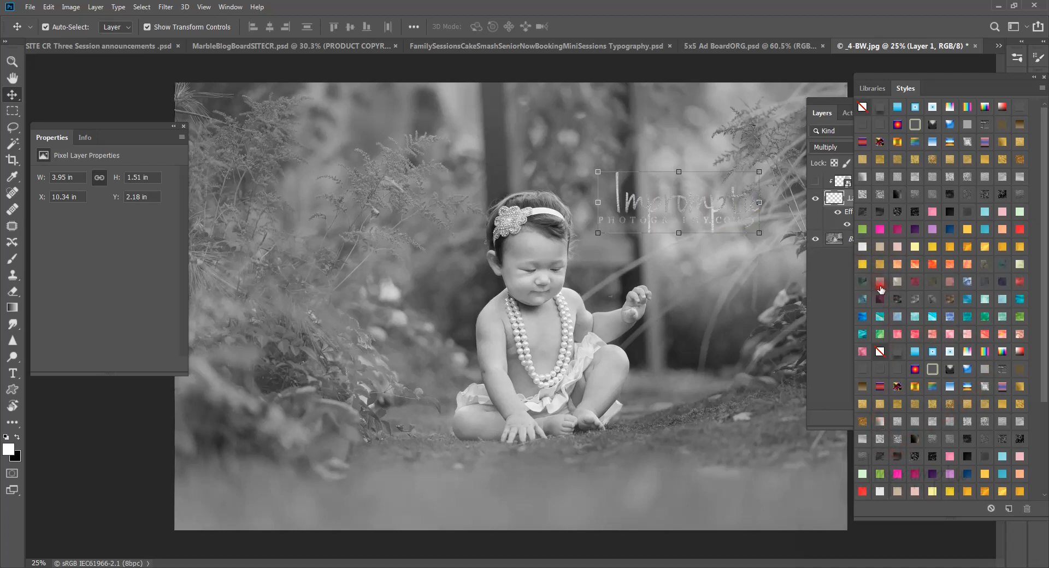
{"action": "left_click", "coordinate": [931, 283]}
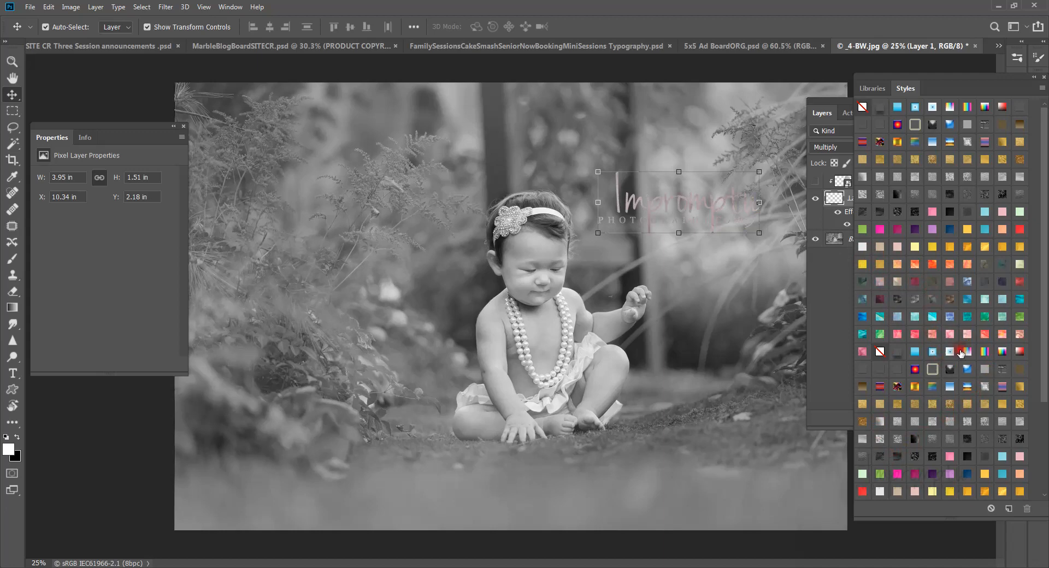
{"action": "left_click", "coordinate": [985, 404]}
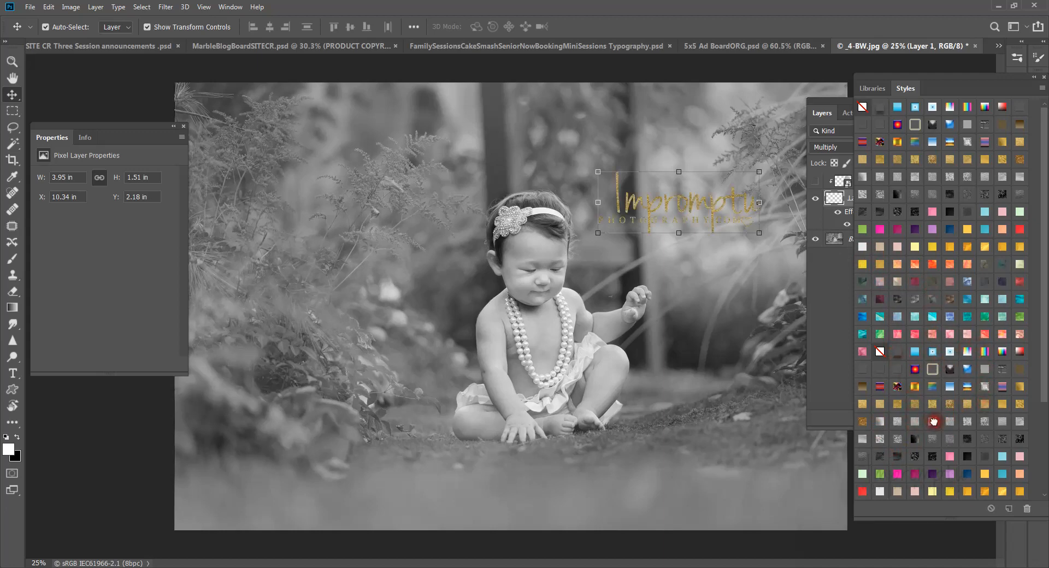
- Apply a silver pattern overlay style to the logo and reselect Layer 1
{"action": "left_click", "coordinate": [933, 422]}
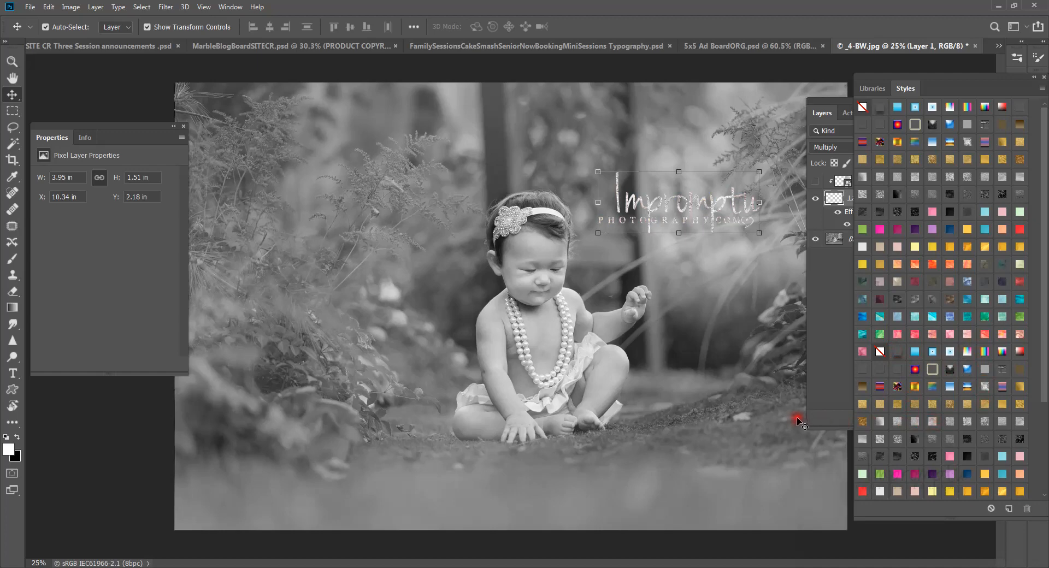
{"action": "left_click", "coordinate": [825, 305]}
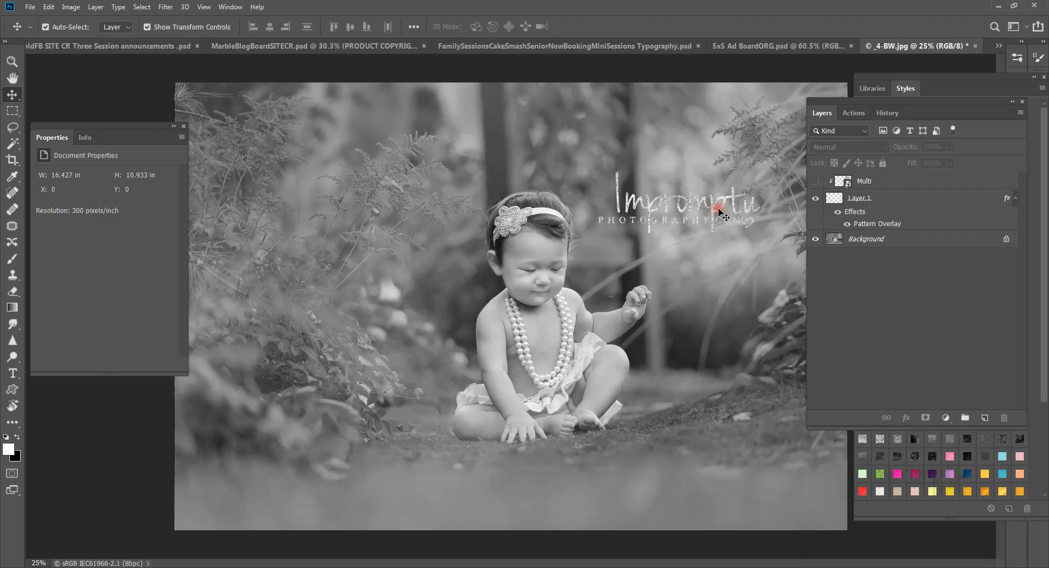
{"action": "left_click", "coordinate": [834, 204]}
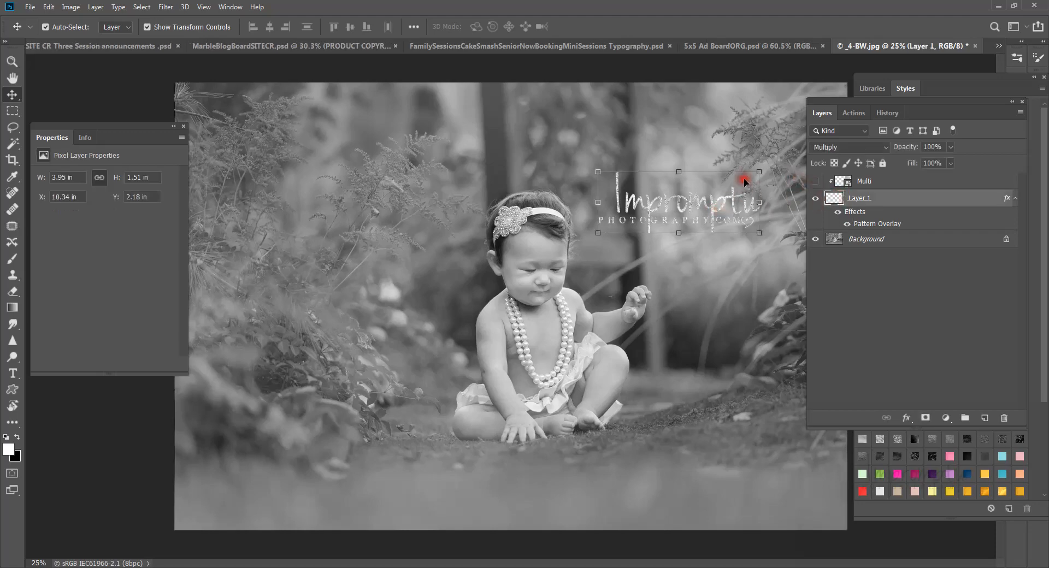
- Scale the logo proportionally to about 88% and move it beside the baby's head, just above the raised hand
{"action": "left_click", "coordinate": [762, 169]}
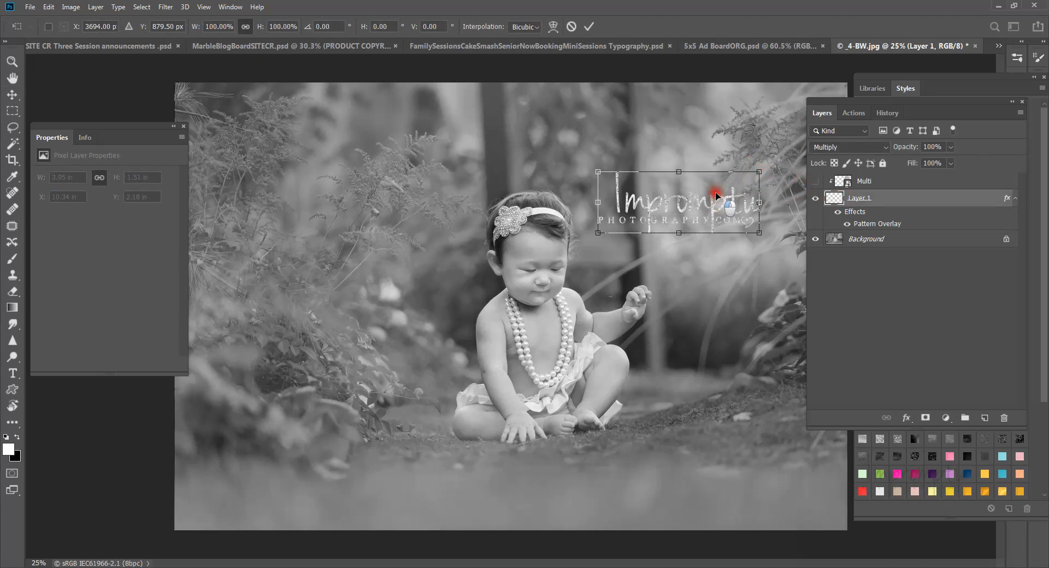
{"action": "left_click_drag", "start_coordinate": [716, 195], "coordinate": [733, 212]}
{"action": "left_click_drag", "start_coordinate": [569, 296], "coordinate": [679, 252]}
{"action": "left_click_drag", "start_coordinate": [764, 232], "coordinate": [652, 249]}
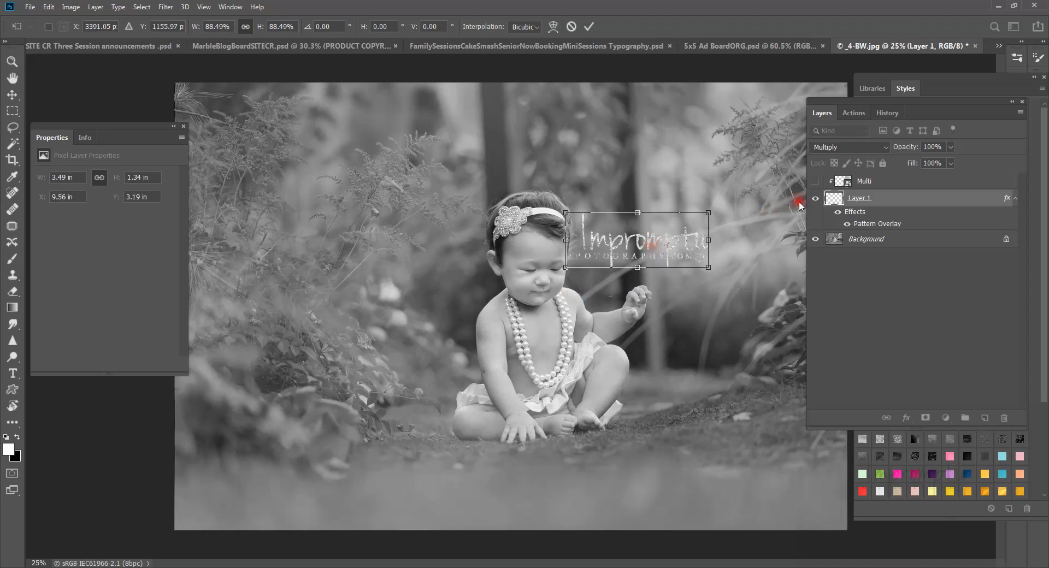
- Hide the logo layer and add a new empty layer above it, released from the clipping mask
{"action": "left_click", "coordinate": [815, 198]}
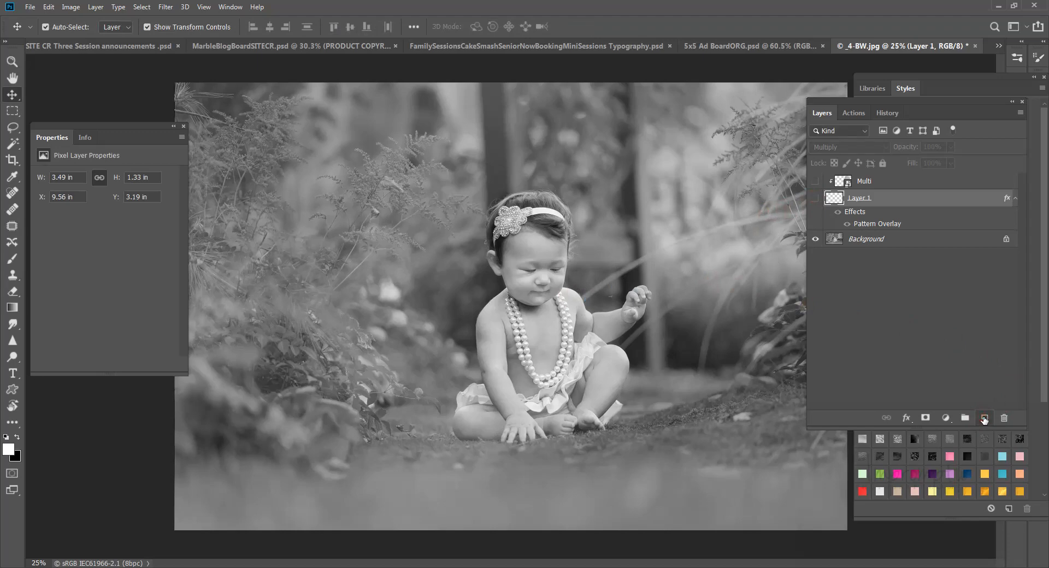
{"action": "left_click", "coordinate": [984, 418]}
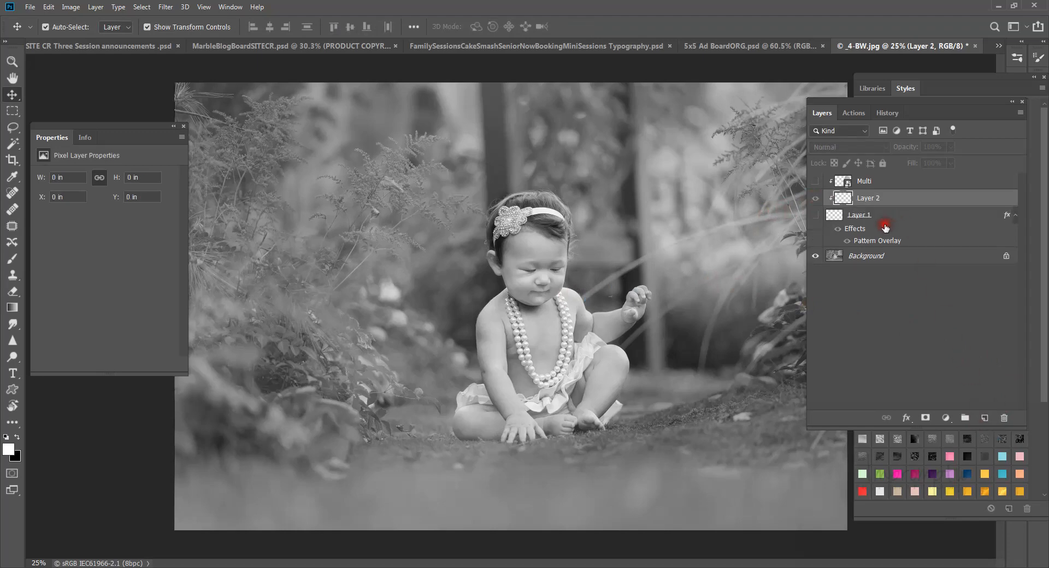
{"action": "left_click", "coordinate": [859, 206], "text": "alt"}
{"action": "double_click", "coordinate": [831, 200]}
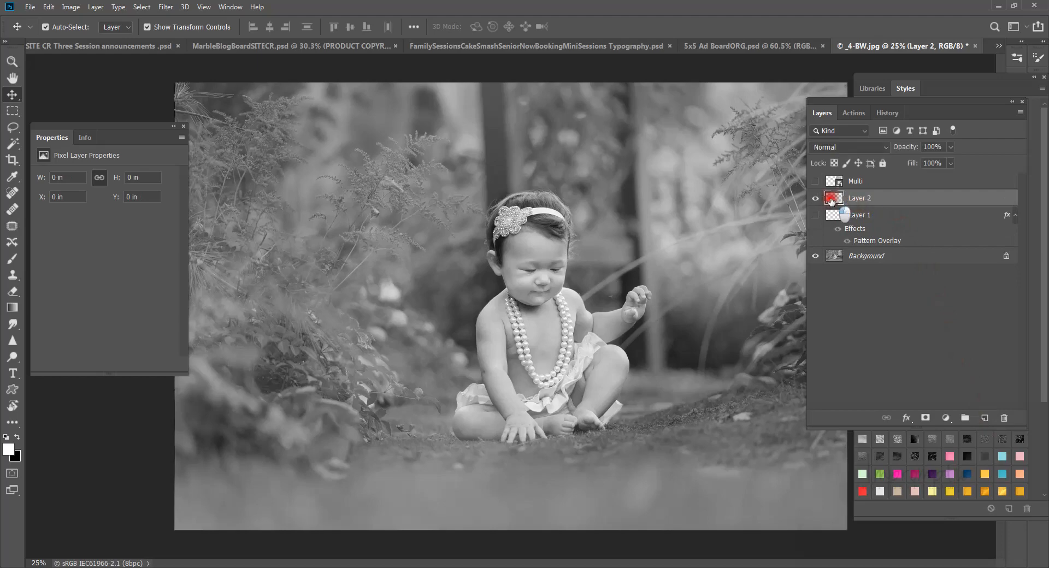
{"action": "left_click", "coordinate": [817, 209]}
- Add the white text "Happy Holiday" in 72 pt Beautiful Bloom beside the baby's head
{"action": "key", "text": "t"}
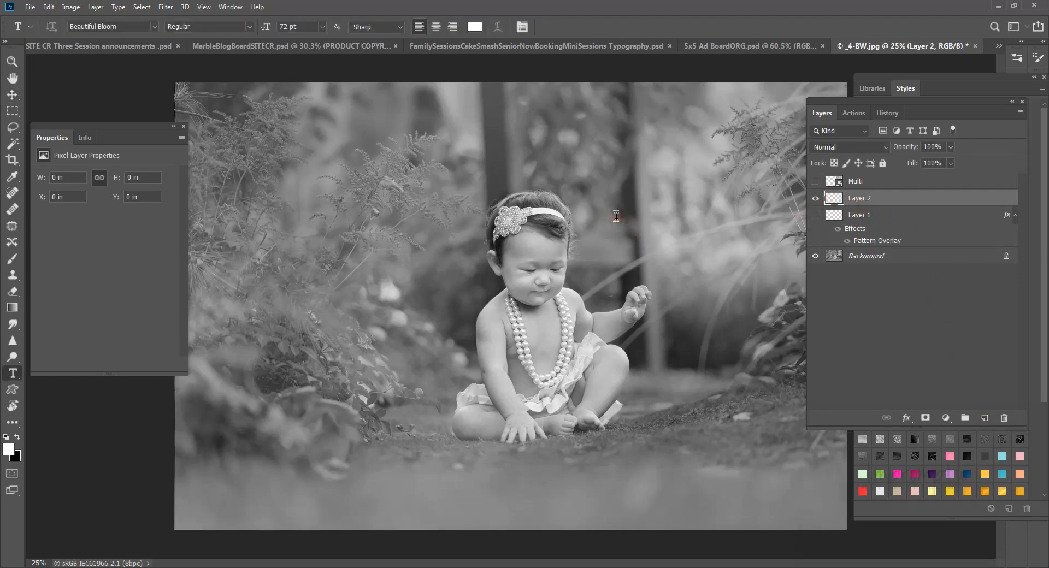
{"action": "left_click", "coordinate": [616, 216]}
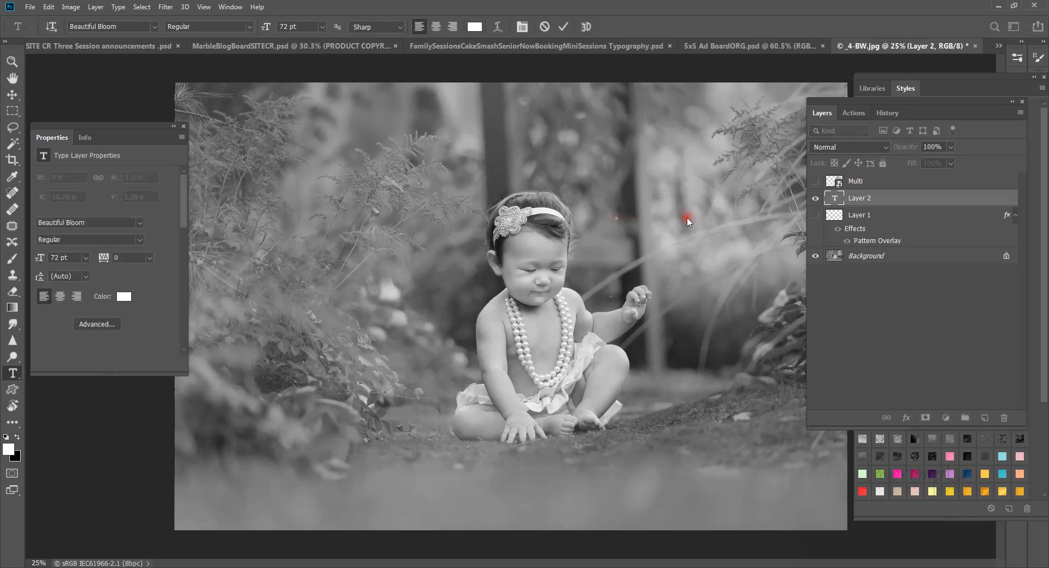
{"action": "type", "text": "Happp"}
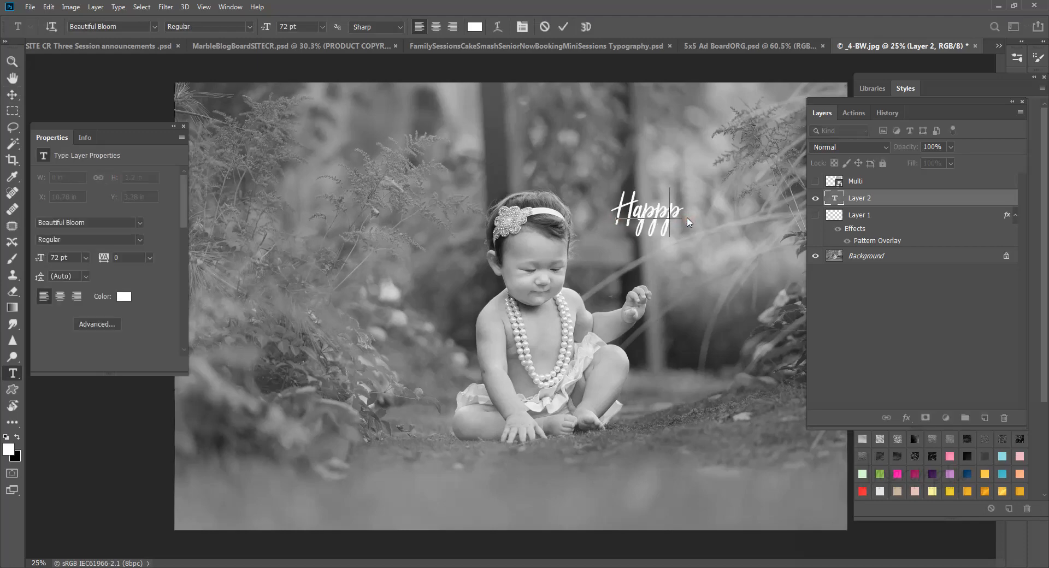
{"action": "key", "text": "BackSpace"}
{"action": "type", "text": "y Holiday"}
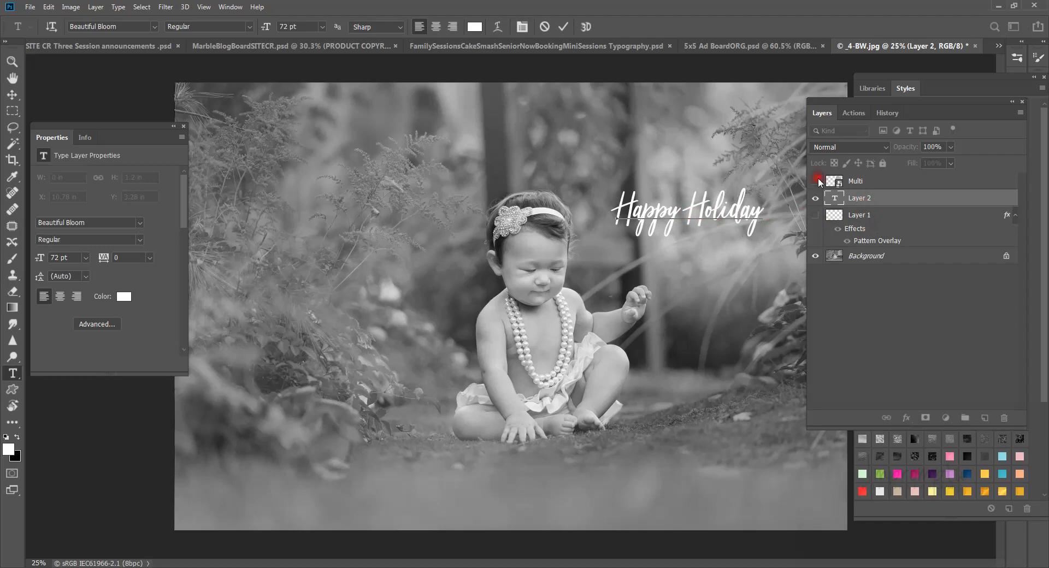
{"action": "left_click", "coordinate": [564, 27]}
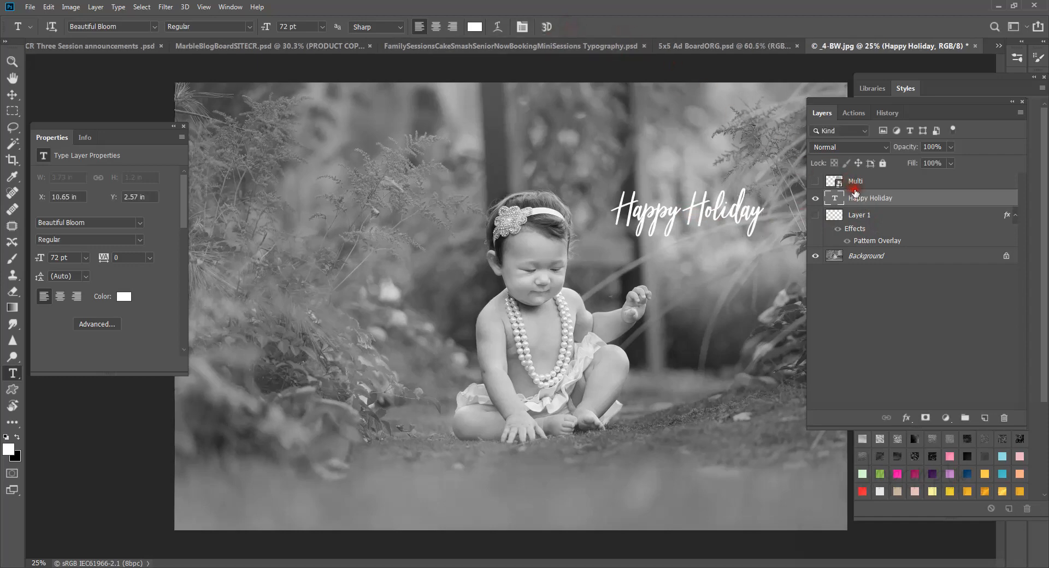
- Show the Multi glitter texture layer and clip it to the Happy Holiday text layer
{"action": "left_click", "coordinate": [876, 203]}
{"action": "left_click", "coordinate": [814, 182]}
{"action": "left_click", "coordinate": [952, 195]}
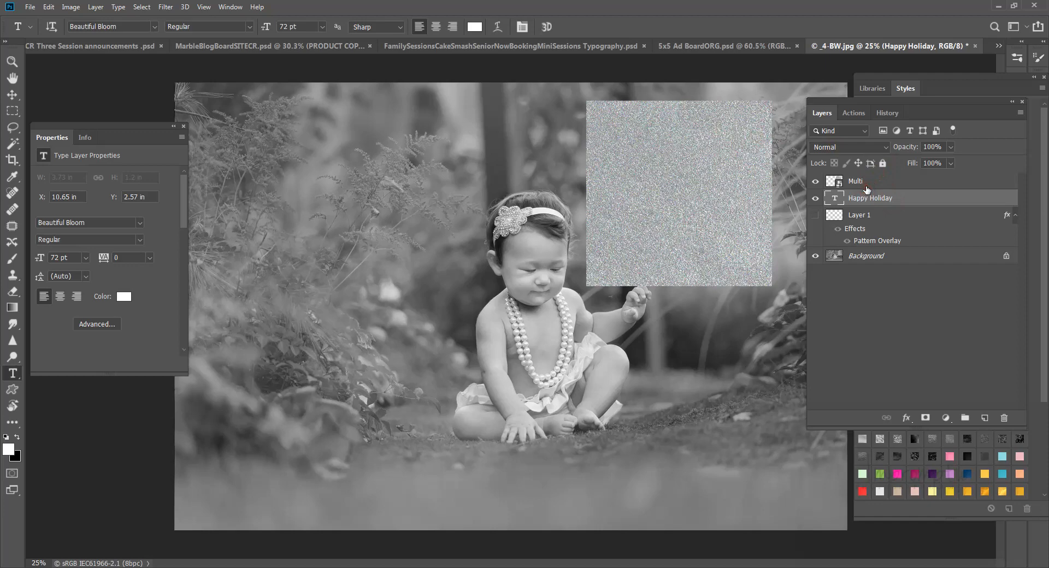
{"action": "left_click_drag", "start_coordinate": [866, 189], "coordinate": [868, 186]}
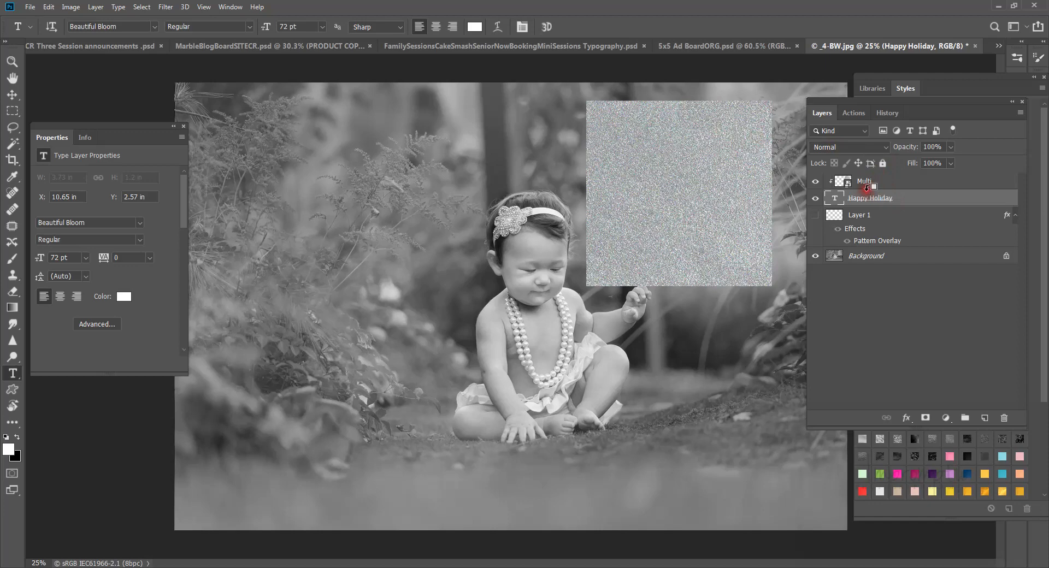
{"action": "left_click", "coordinate": [867, 189], "text": "alt"}
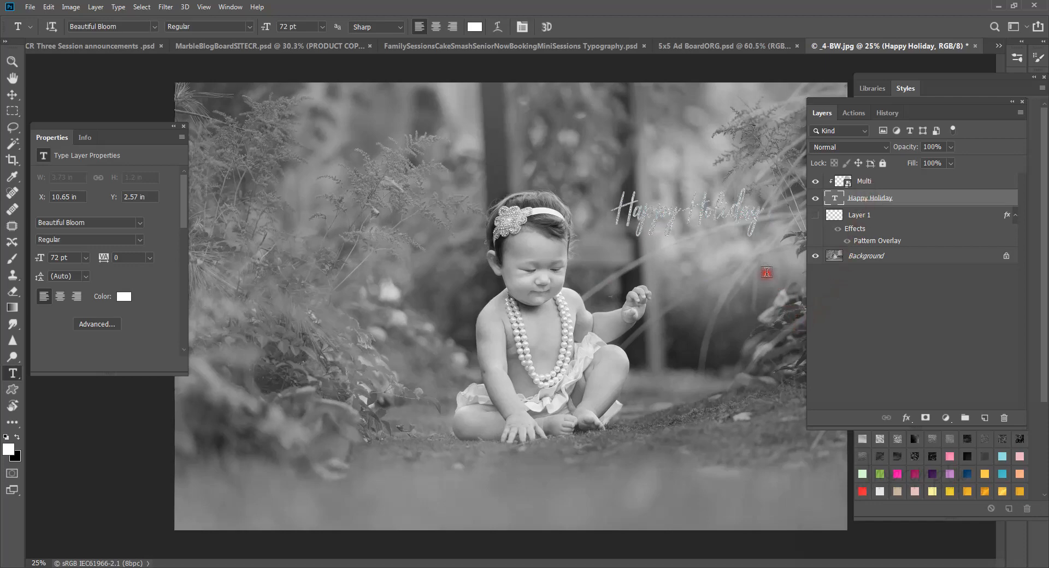